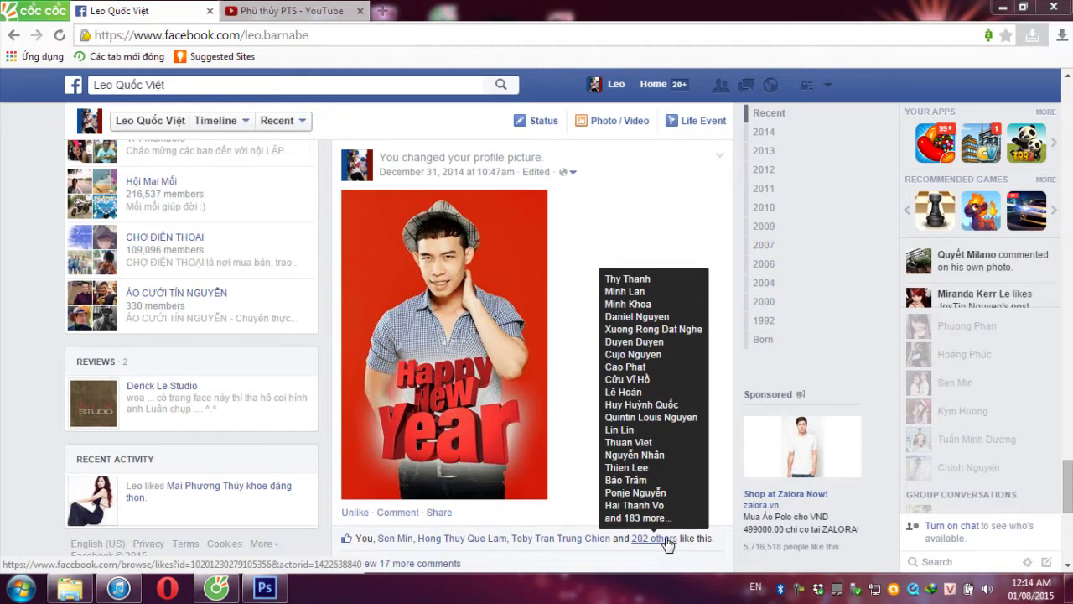
- Switch from Facebook to the Phù thủy PTS YouTube videos tab
{"action": "left_click", "coordinate": [285, 12]}
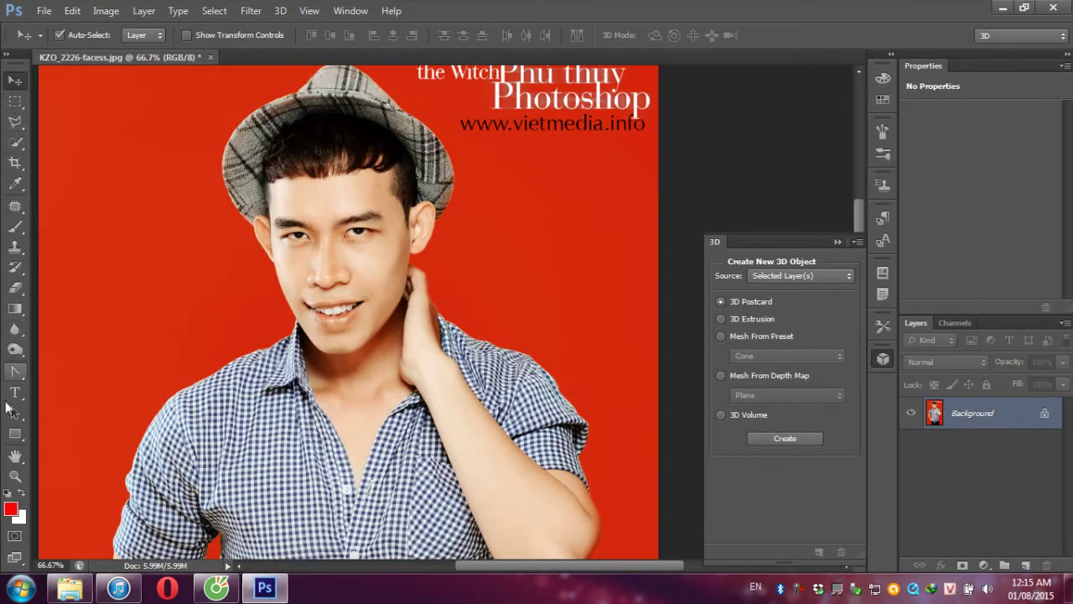
- Type 'HAPPY' across the man's chest in the UTM Thanh Nha heavy block font
{"action": "left_click", "coordinate": [13, 397]}
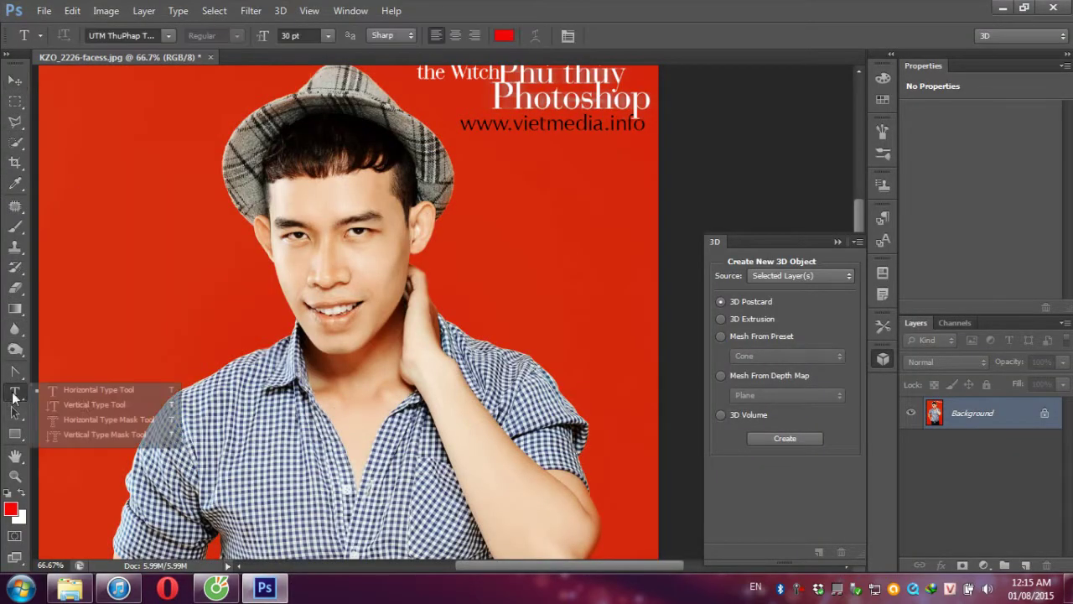
{"action": "left_click", "coordinate": [218, 414]}
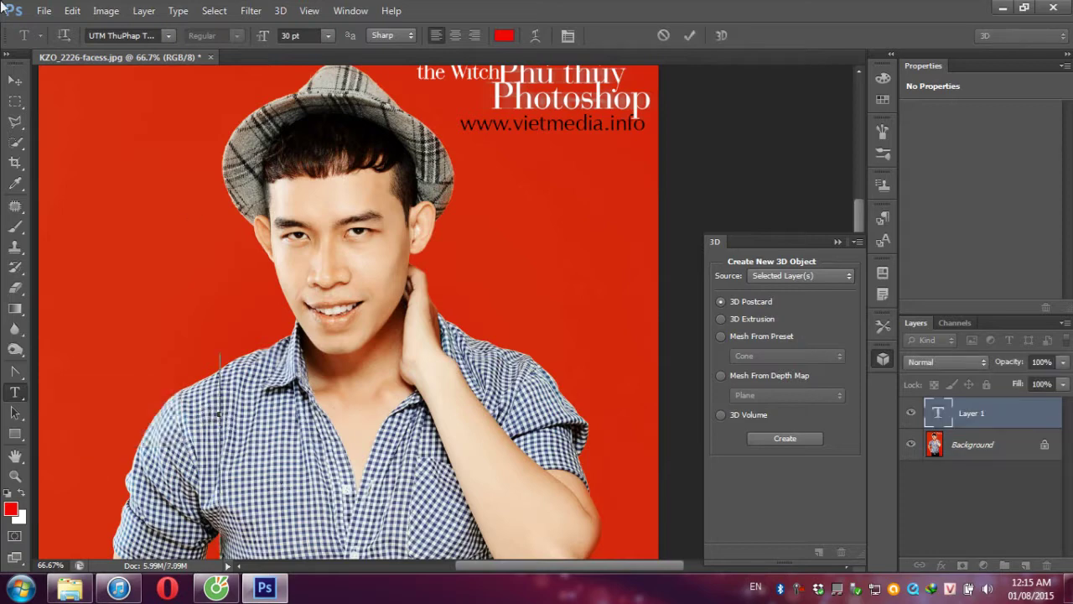
{"action": "left_click", "coordinate": [169, 35]}
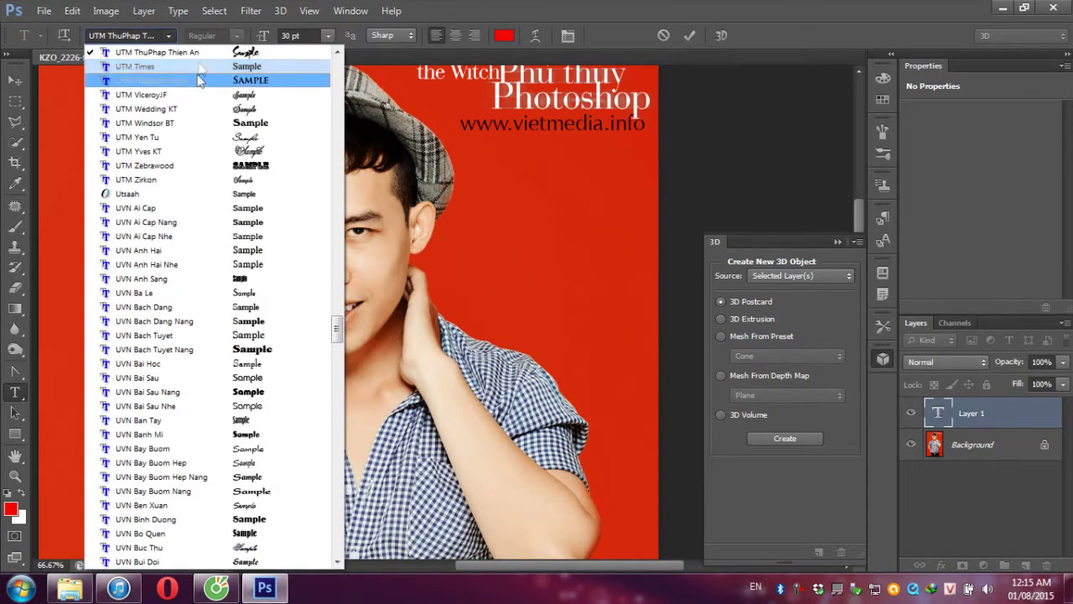
{"action": "scroll", "coordinate": [340, 329], "scroll_direction": "up", "scroll_amount": 4}
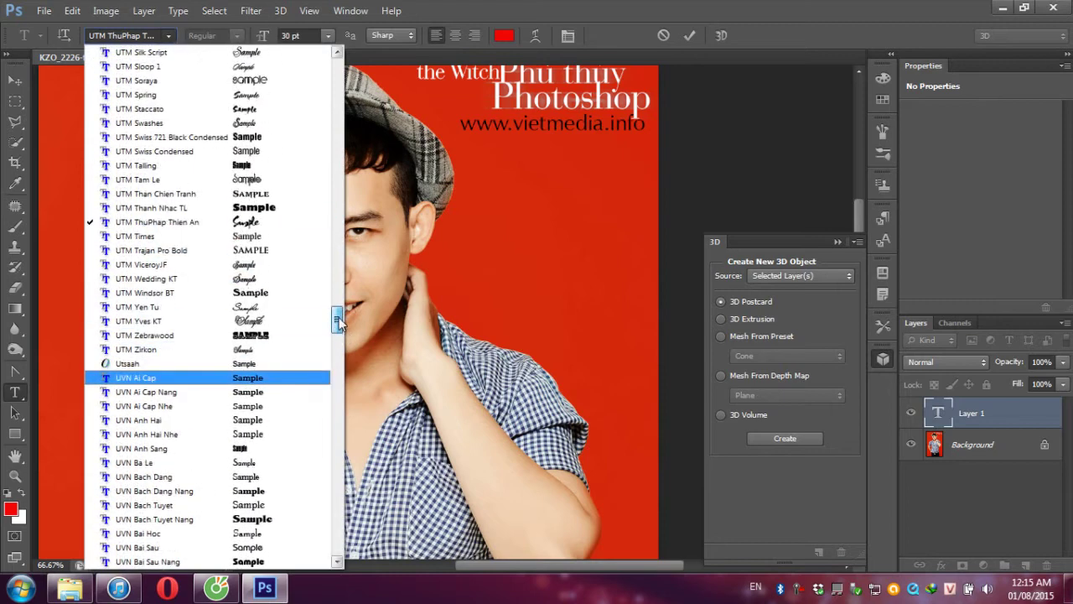
{"action": "left_click", "coordinate": [258, 210]}
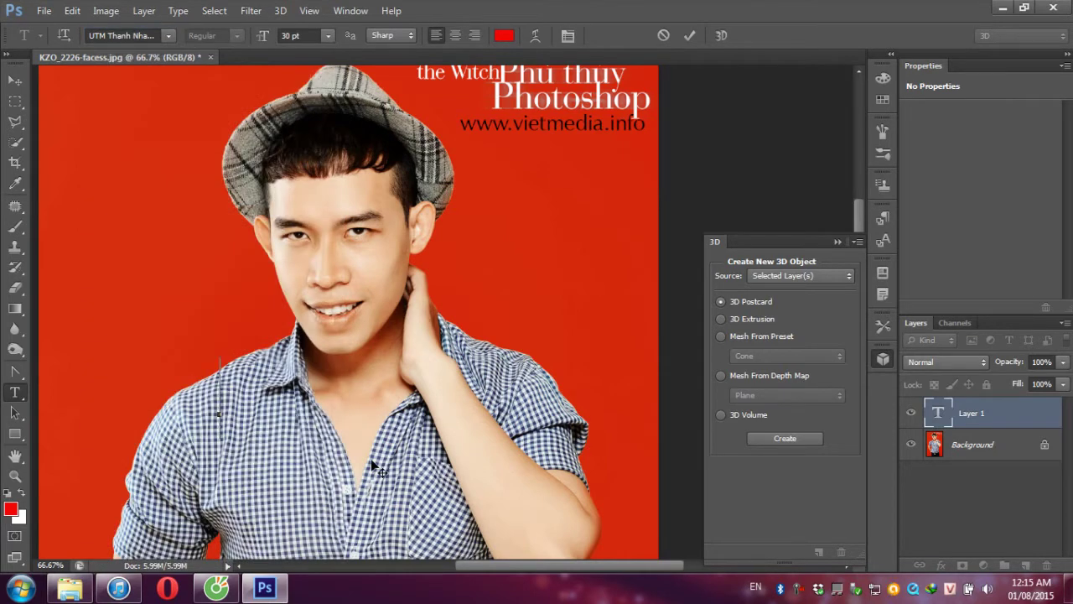
{"action": "type", "text": "HAPP"}
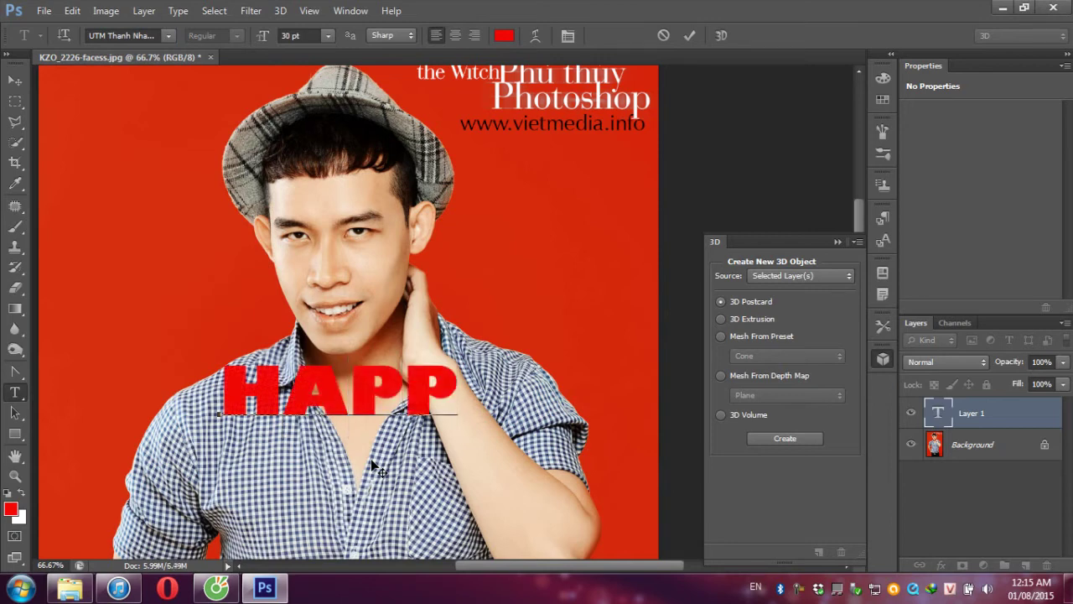
{"action": "type", "text": "Y"}
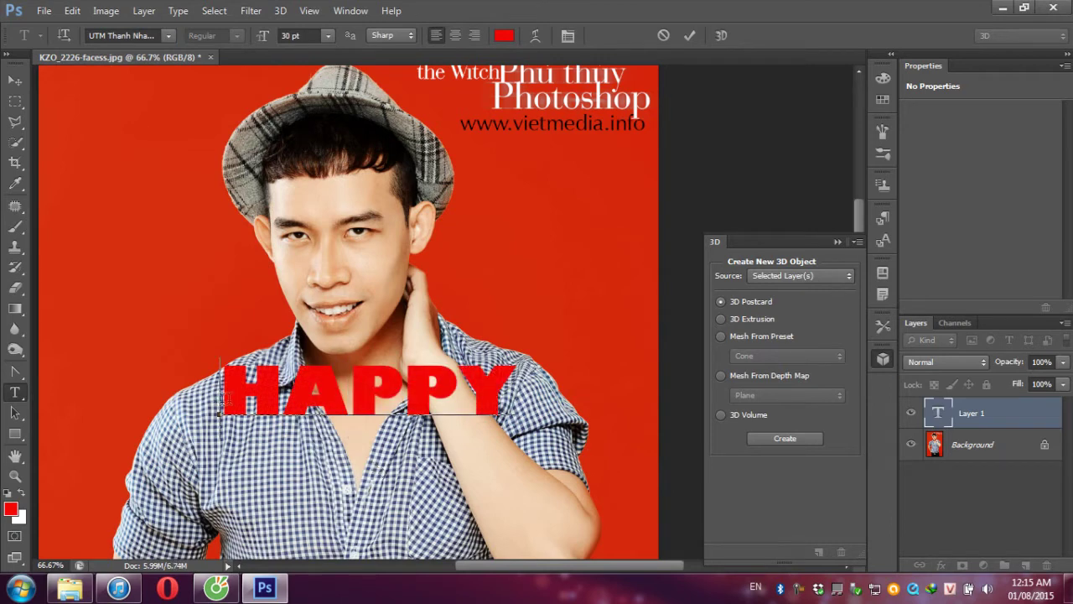
{"action": "left_click_drag", "start_coordinate": [226, 399], "coordinate": [620, 420]}
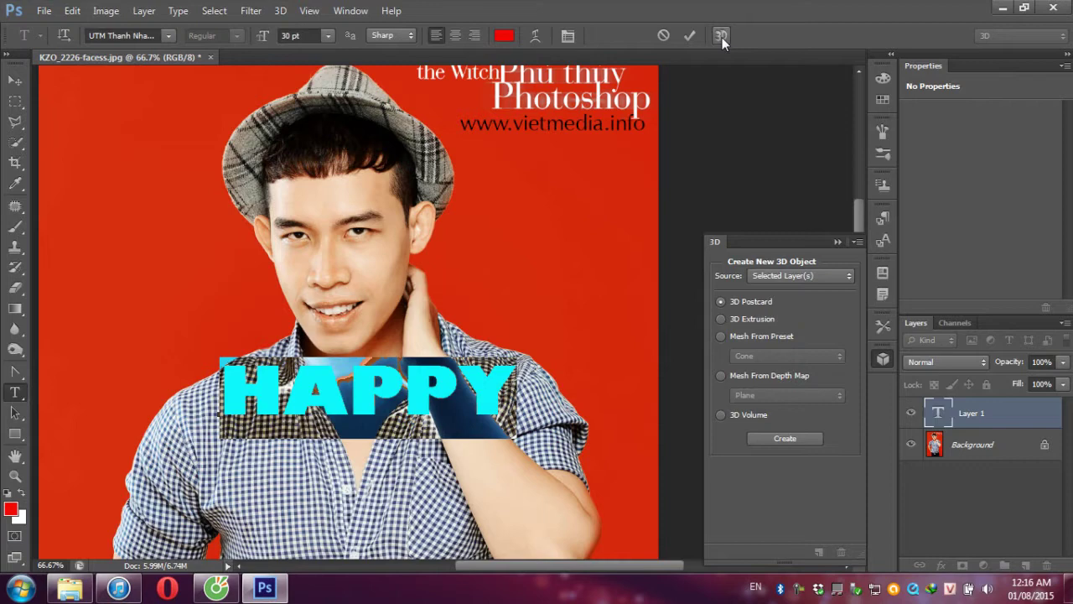
- Extrude HAPPY into 3D text and orbit the scene to a slight perspective angle
{"action": "left_click", "coordinate": [722, 37]}
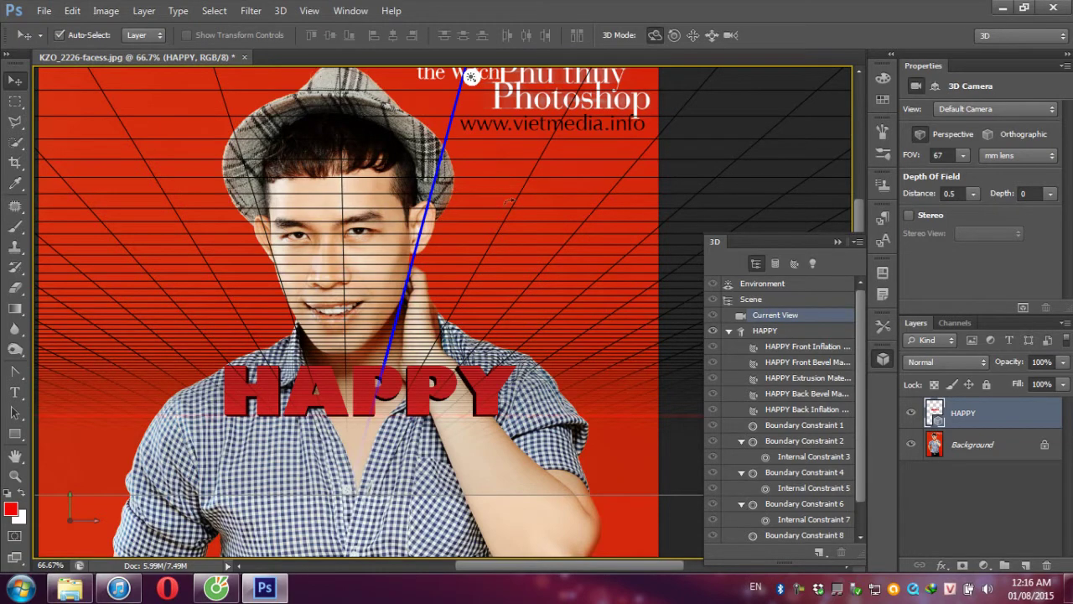
{"action": "mouse_move", "coordinate": [510, 182]}
{"action": "left_mouse_down"}
{"action": "mouse_move", "coordinate": [555, 242]}
{"action": "mouse_move", "coordinate": [626, 246]}
{"action": "mouse_move", "coordinate": [662, 271]}
{"action": "left_mouse_up"}
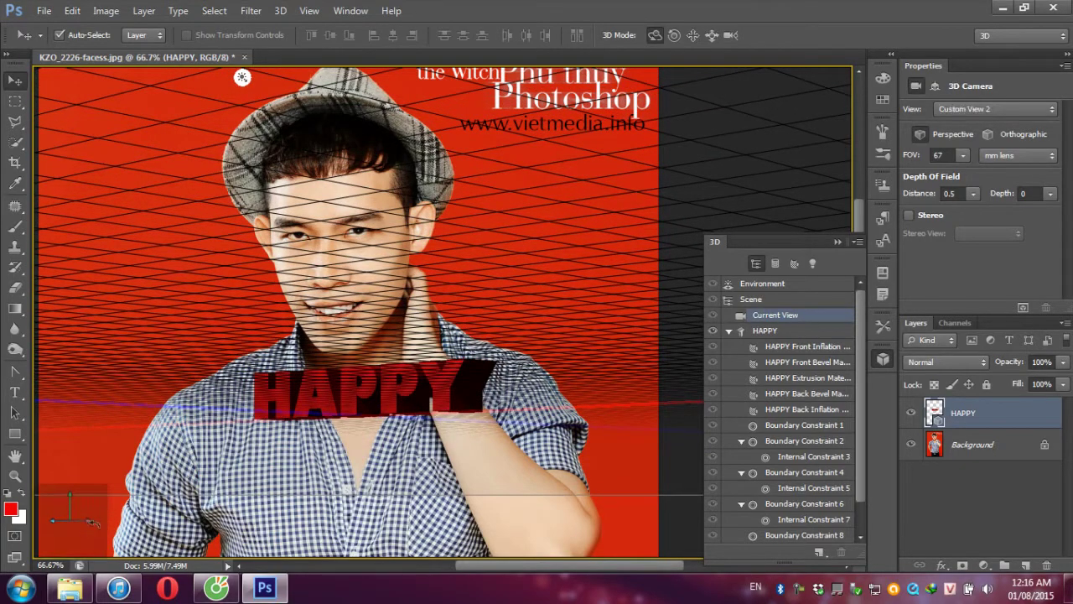
{"action": "mouse_move", "coordinate": [94, 525]}
{"action": "left_mouse_down"}
{"action": "mouse_move", "coordinate": [116, 521]}
{"action": "mouse_move", "coordinate": [98, 523]}
{"action": "left_mouse_up"}
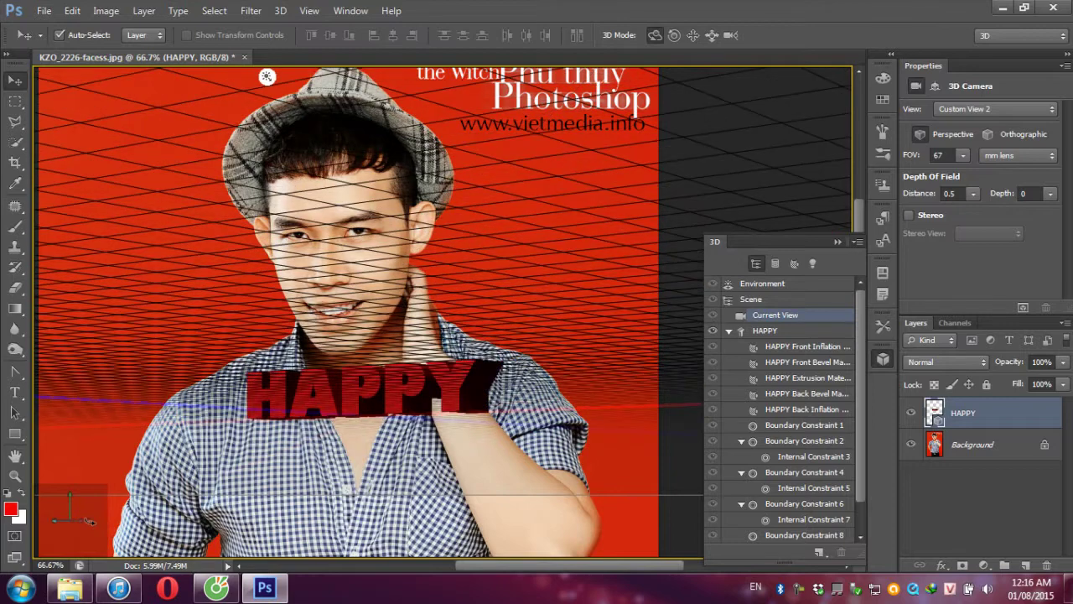
{"action": "left_click", "coordinate": [186, 78]}
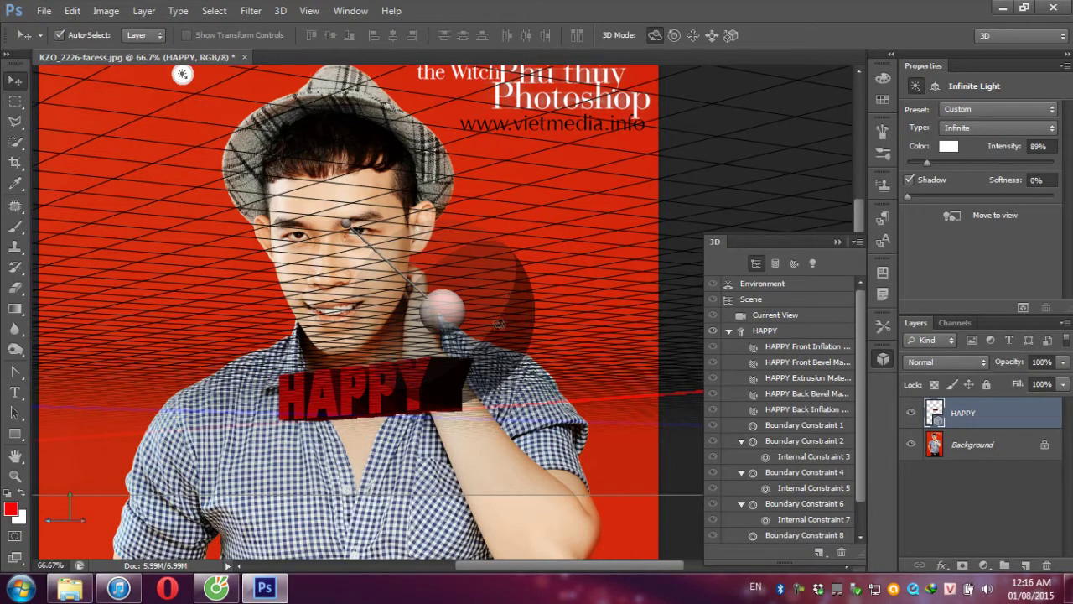
- Re-aim the infinite light on HAPPY and adjust its bevel, extrusion and inflation materials
{"action": "mouse_move", "coordinate": [467, 306]}
{"action": "left_mouse_down"}
{"action": "mouse_move", "coordinate": [524, 338]}
{"action": "mouse_move", "coordinate": [389, 311]}
{"action": "mouse_move", "coordinate": [436, 328]}
{"action": "left_mouse_up"}
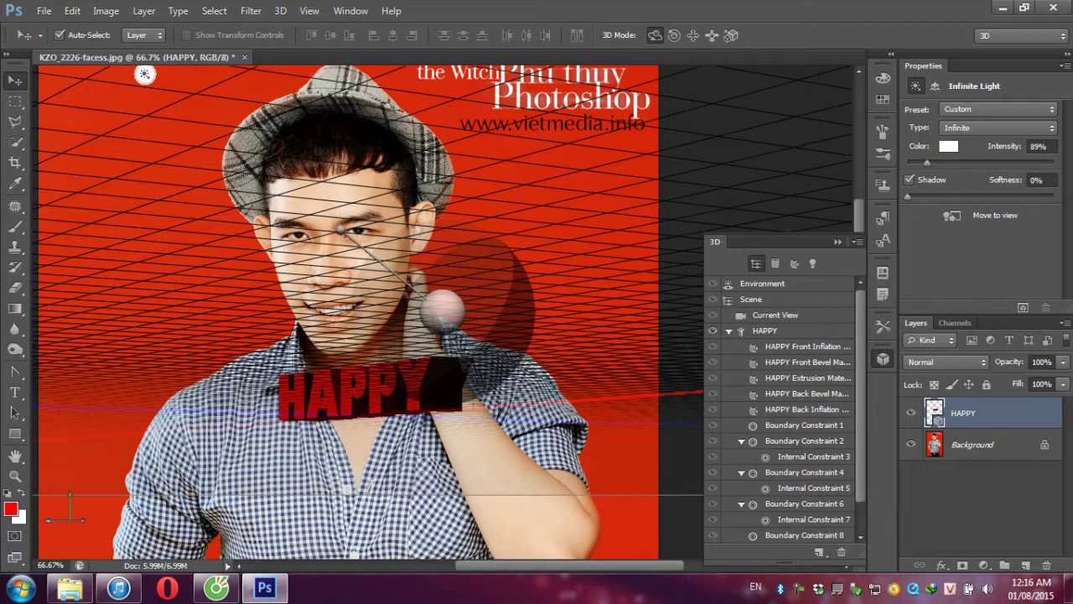
{"action": "left_click_drag", "start_coordinate": [435, 329], "coordinate": [466, 369]}
{"action": "left_click", "coordinate": [754, 378]}
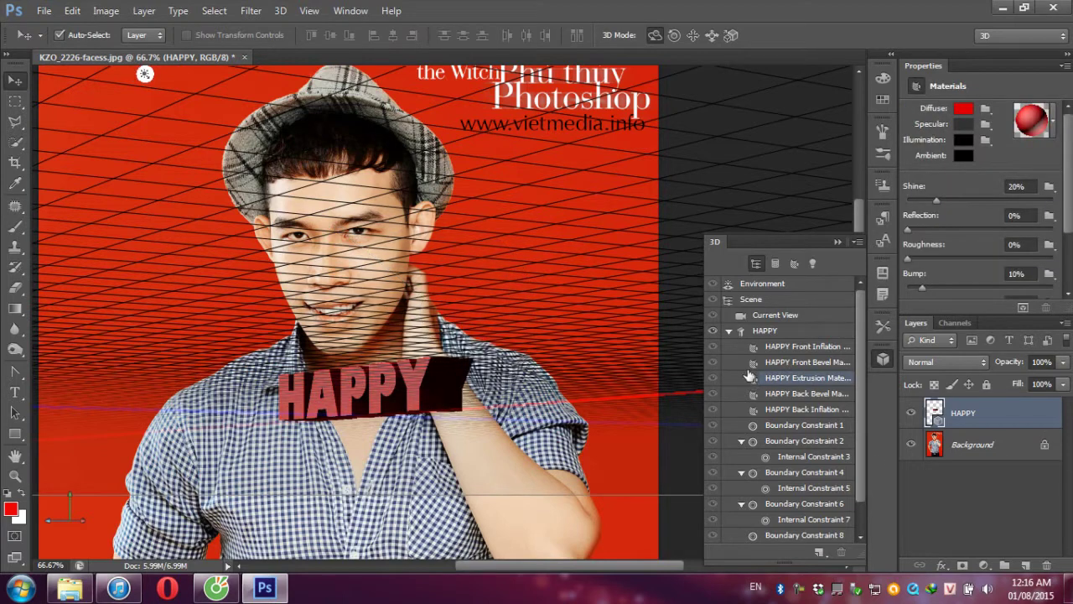
{"action": "left_click", "coordinate": [753, 362]}
{"action": "left_click", "coordinate": [754, 378]}
{"action": "left_click", "coordinate": [375, 392]}
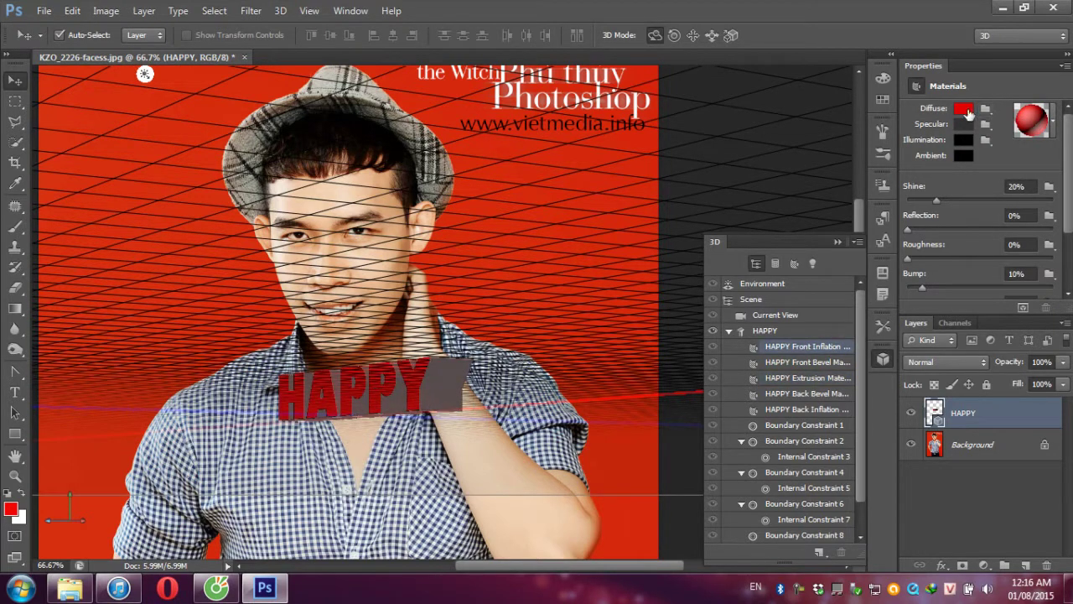
{"action": "left_click", "coordinate": [1033, 122]}
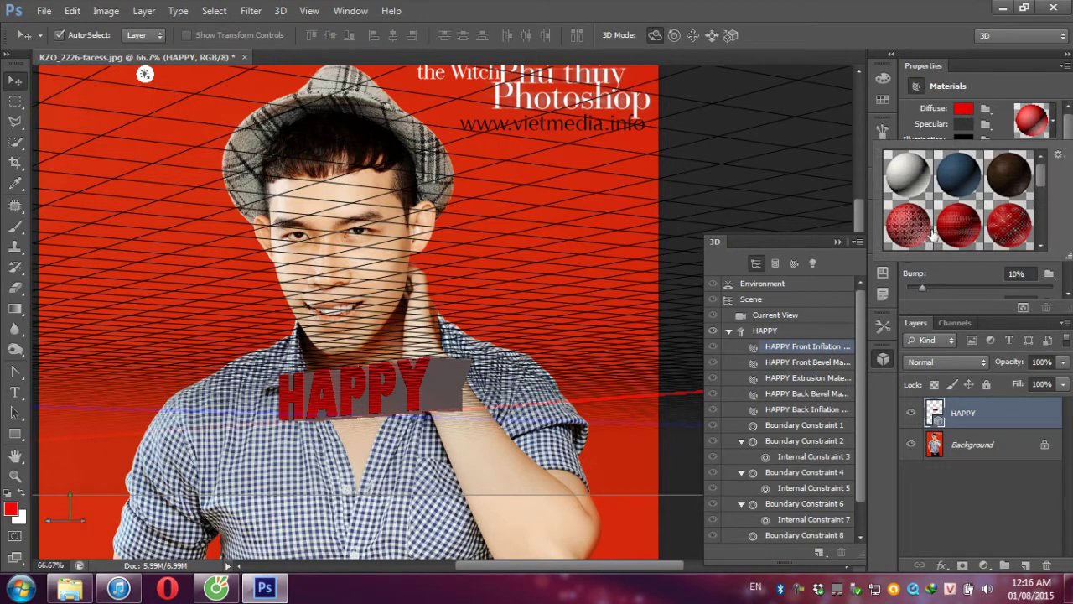
{"action": "left_click", "coordinate": [1003, 446]}
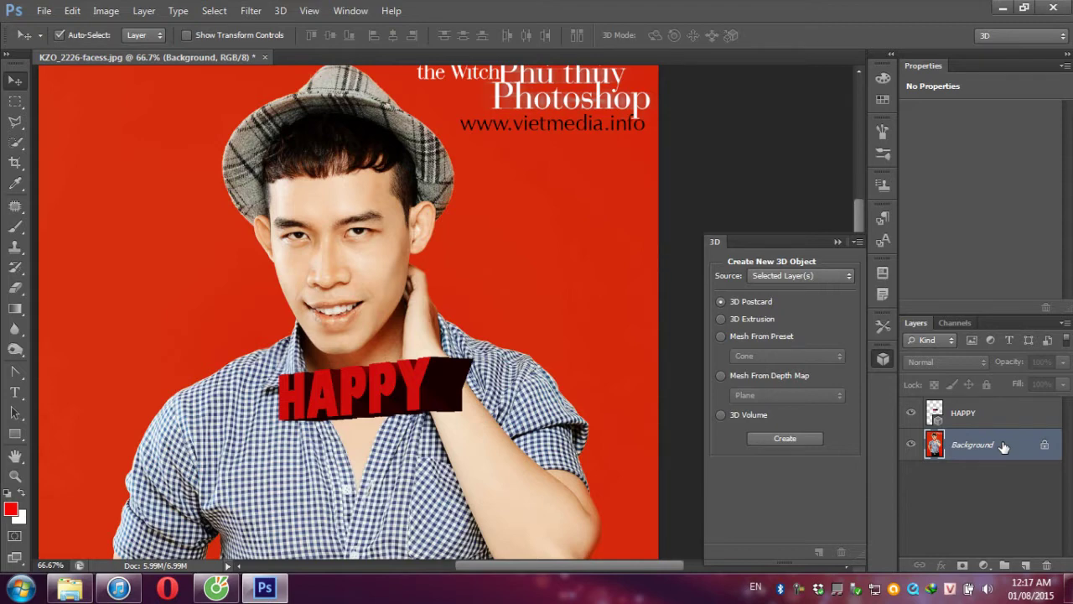
- Convert the HAPPY 3D layer to a smart object from the Layers panel
{"action": "left_click", "coordinate": [964, 412]}
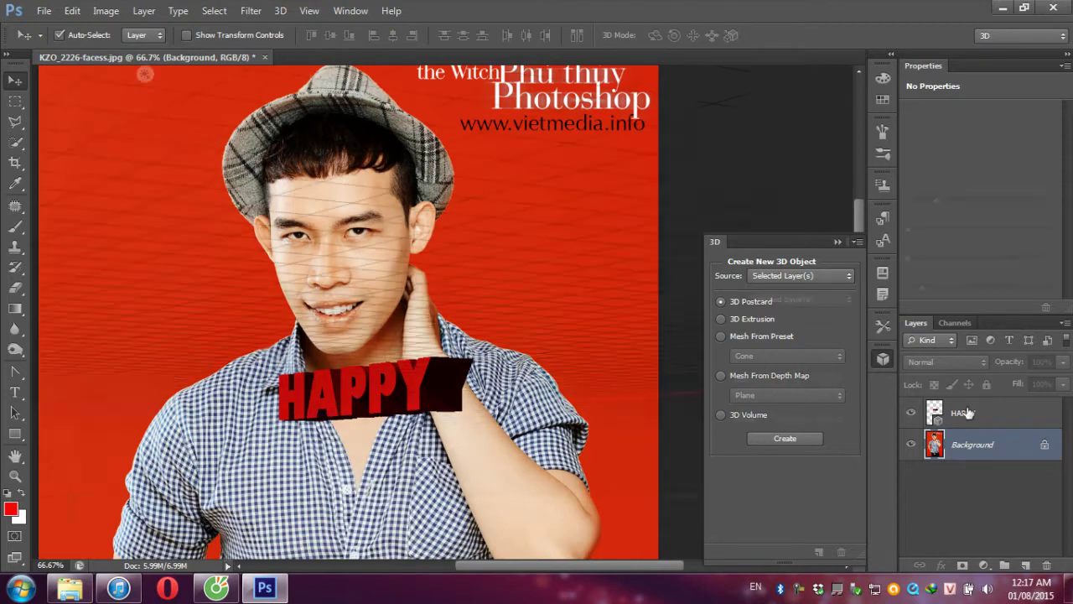
{"action": "right_click", "coordinate": [960, 415]}
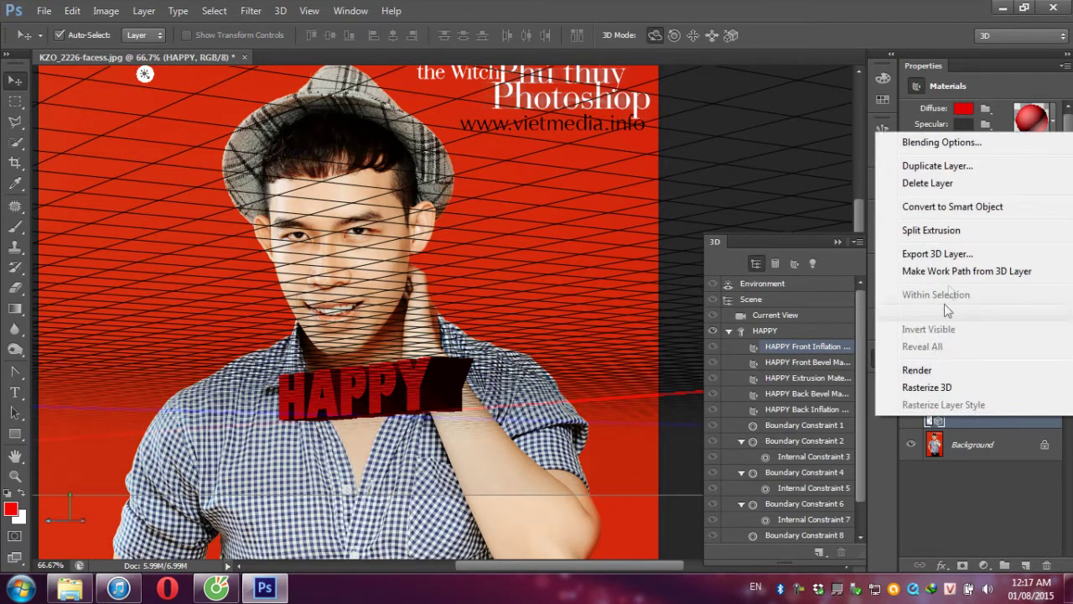
{"action": "left_click", "coordinate": [948, 206]}
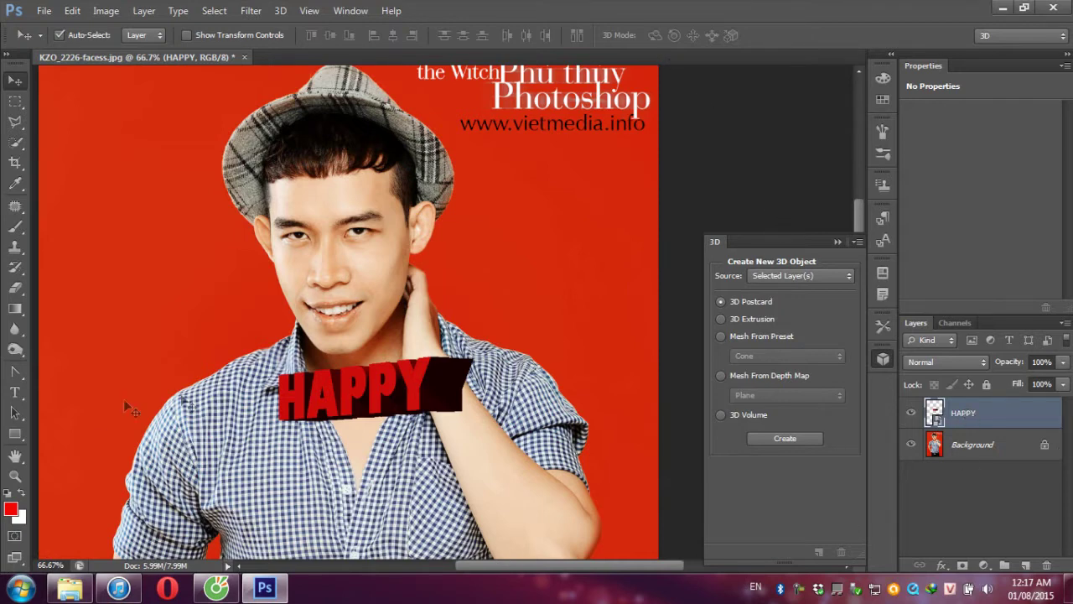
- Type 'Chúc' below HAPPY and set it in the UTM ThuPhap Thien An script font
{"action": "left_click", "coordinate": [15, 391]}
{"action": "left_click", "coordinate": [224, 468]}
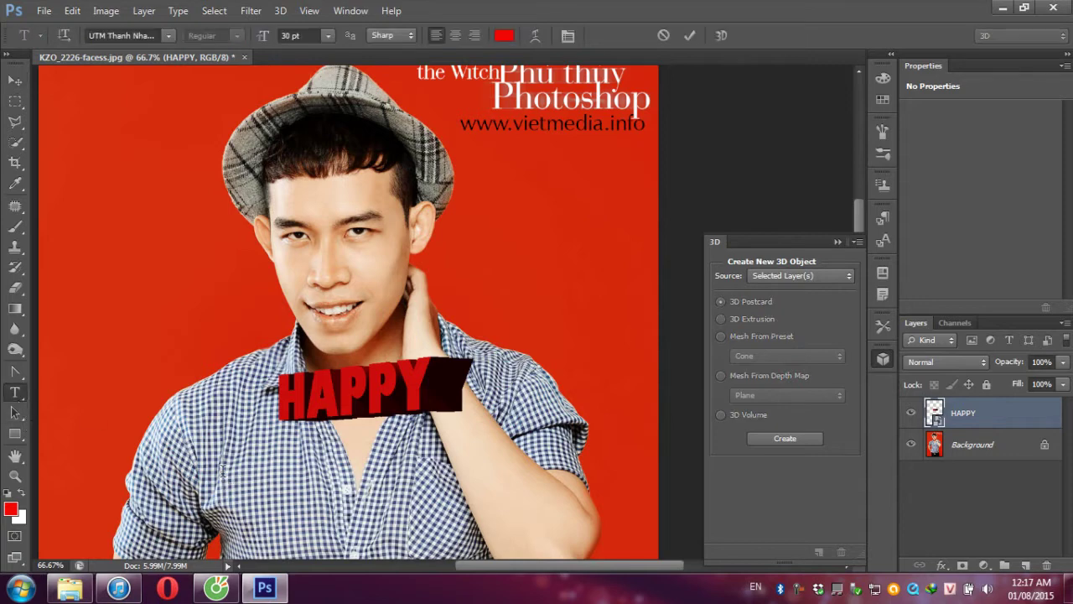
{"action": "type", "text": "C"}
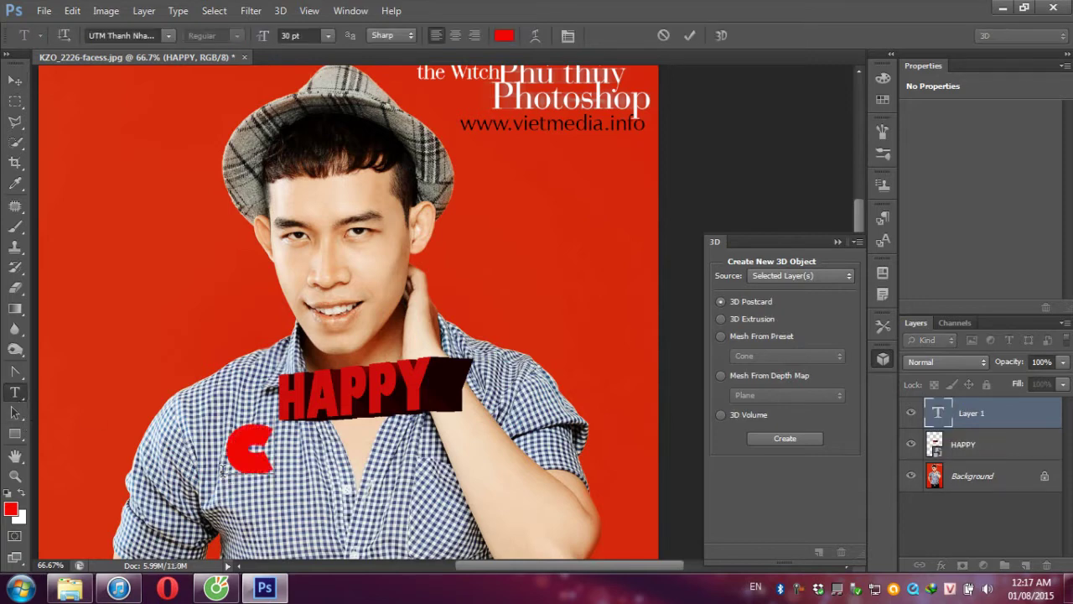
{"action": "type", "text": "hu"}
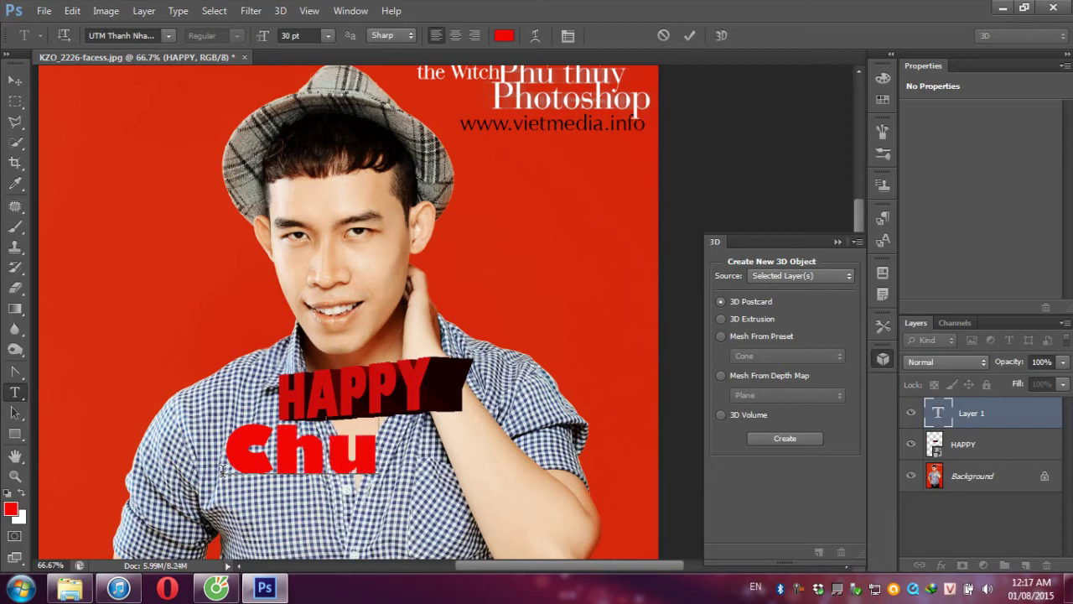
{"action": "type", "text": "úc"}
{"action": "key", "text": "ctrl+a"}
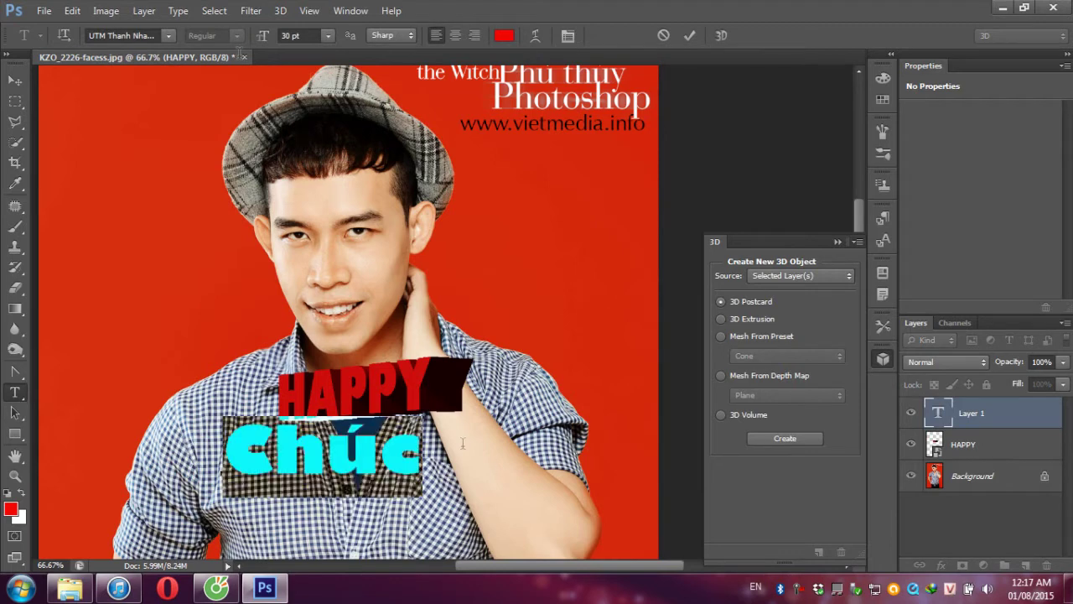
{"action": "left_click", "coordinate": [172, 37]}
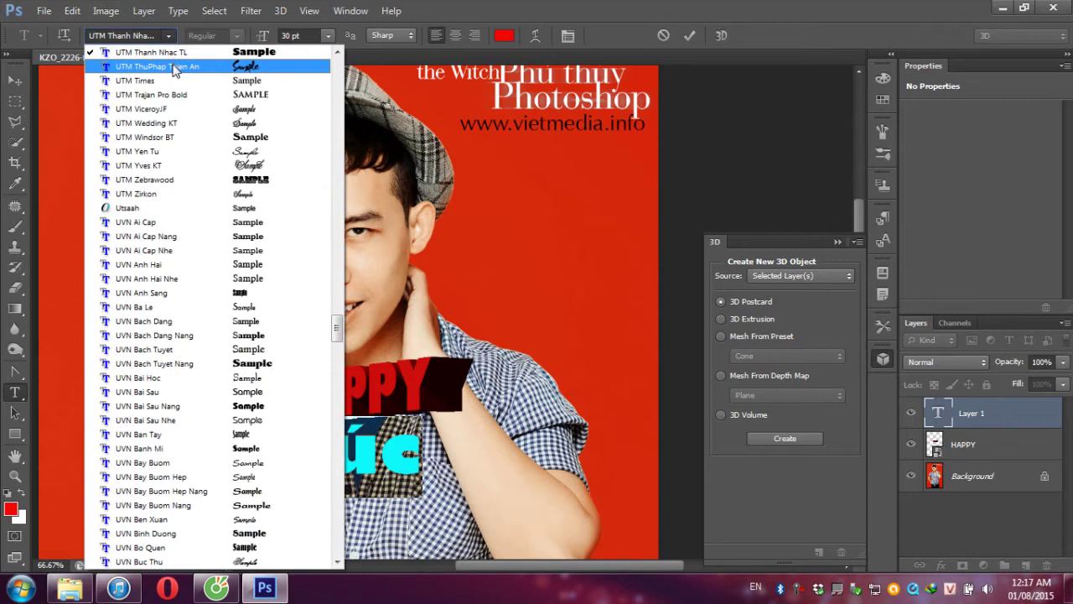
{"action": "left_click", "coordinate": [175, 67]}
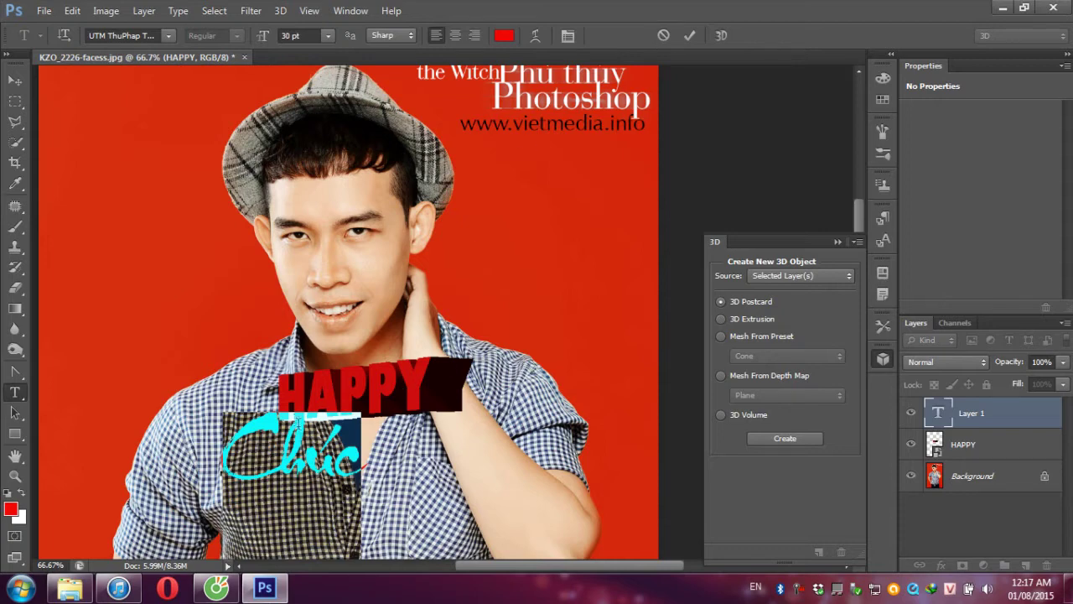
- Preview the new font, reselect the Chúc text and extrude it into 3D
{"action": "left_click", "coordinate": [302, 444]}
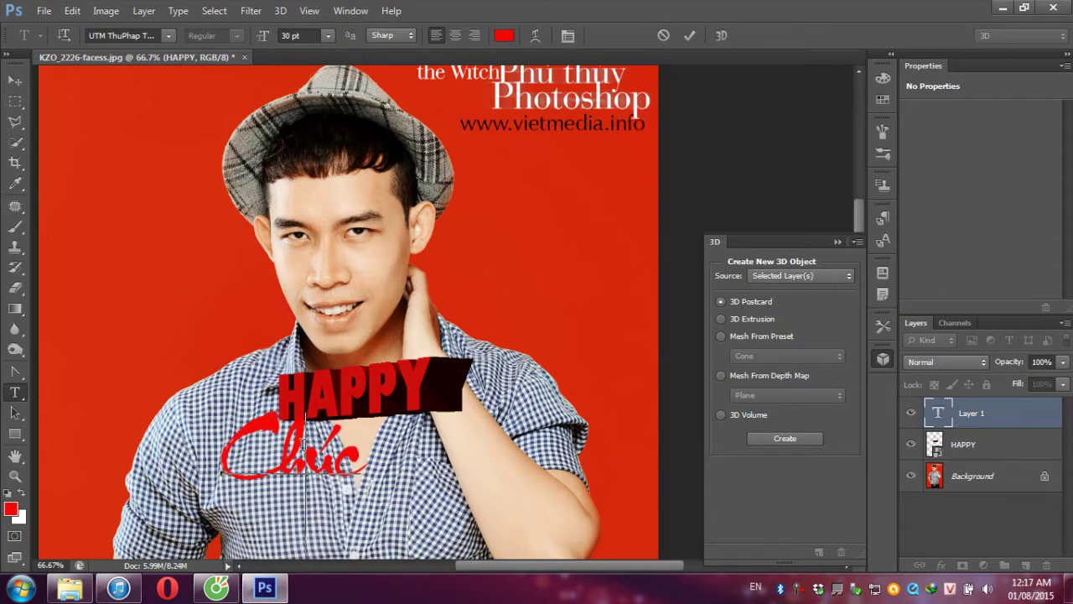
{"action": "left_click", "coordinate": [220, 451]}
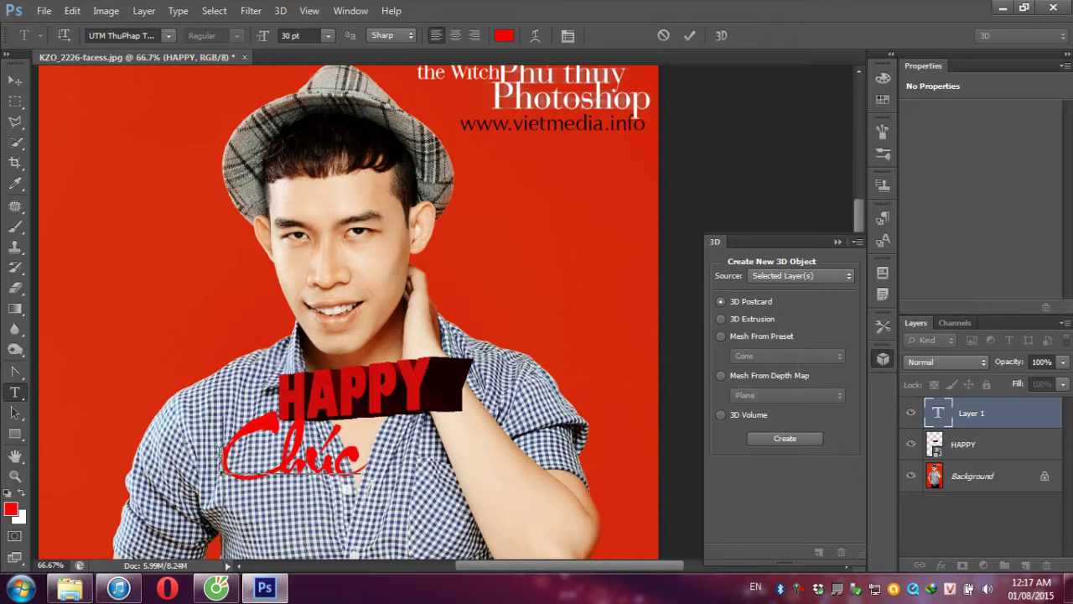
{"action": "key", "text": "ctrl+a"}
{"action": "left_click", "coordinate": [720, 37]}
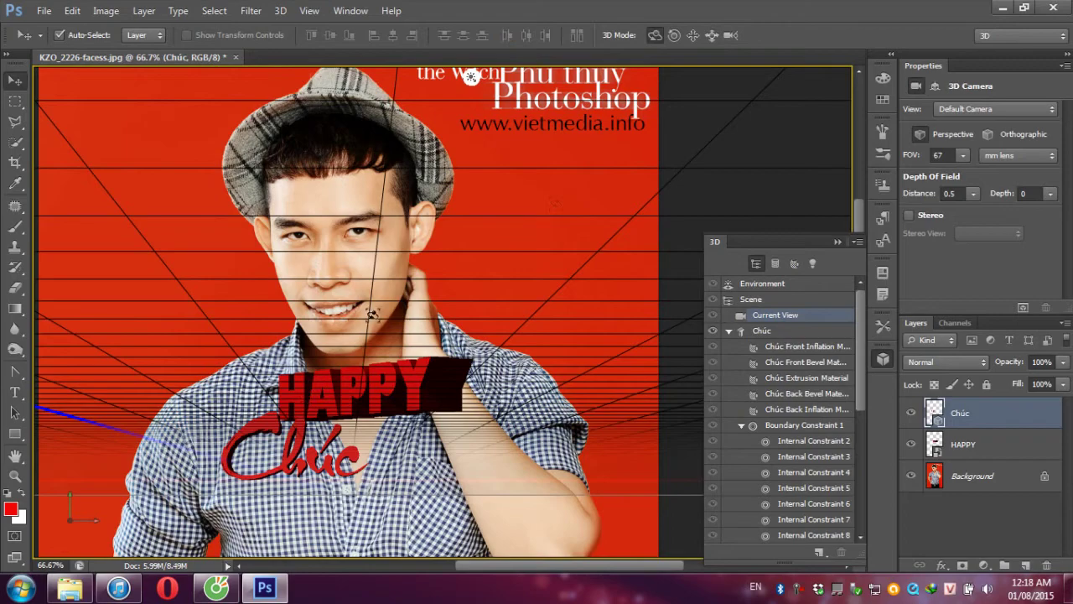
- Orbit the 3D Chúc text to a slanted angle, then convert its layer to a smart object
{"action": "mouse_move", "coordinate": [369, 315]}
{"action": "left_mouse_down"}
{"action": "mouse_move", "coordinate": [324, 303]}
{"action": "mouse_move", "coordinate": [336, 321]}
{"action": "left_mouse_up"}
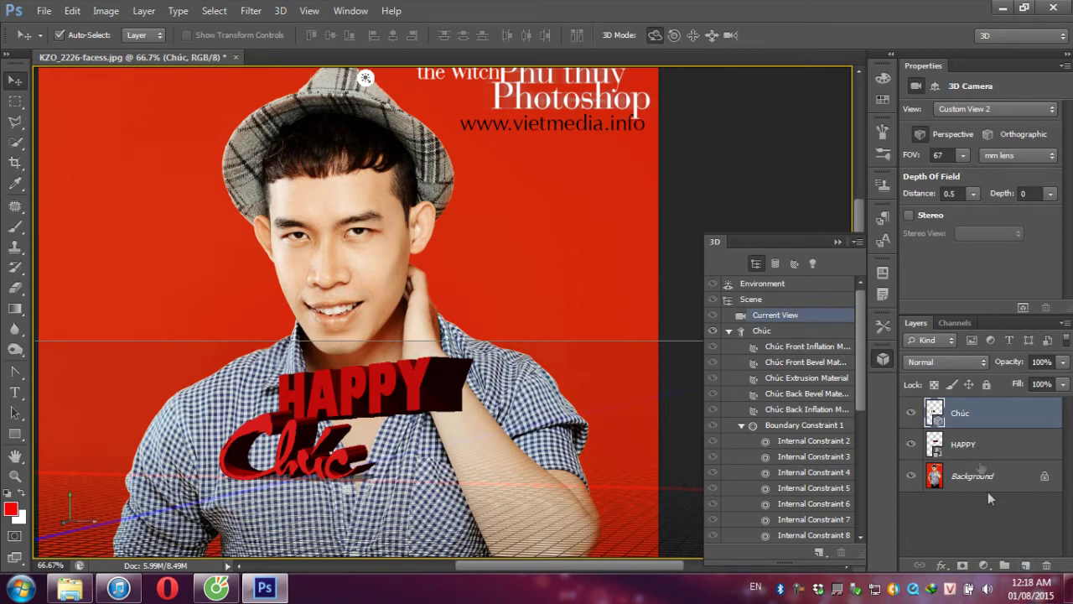
{"action": "right_click", "coordinate": [980, 414]}
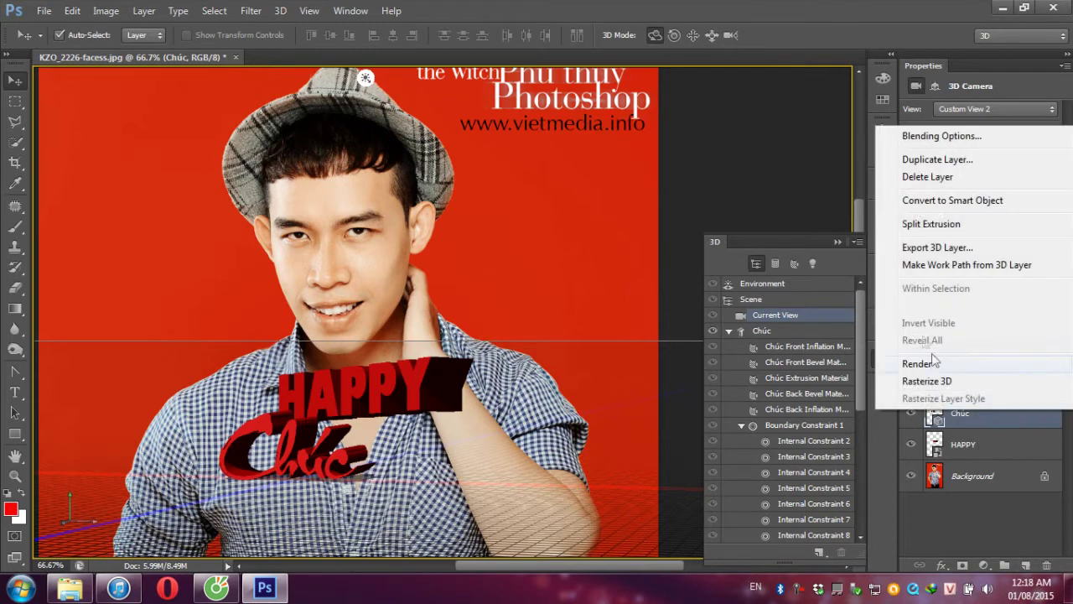
{"action": "left_click", "coordinate": [968, 202]}
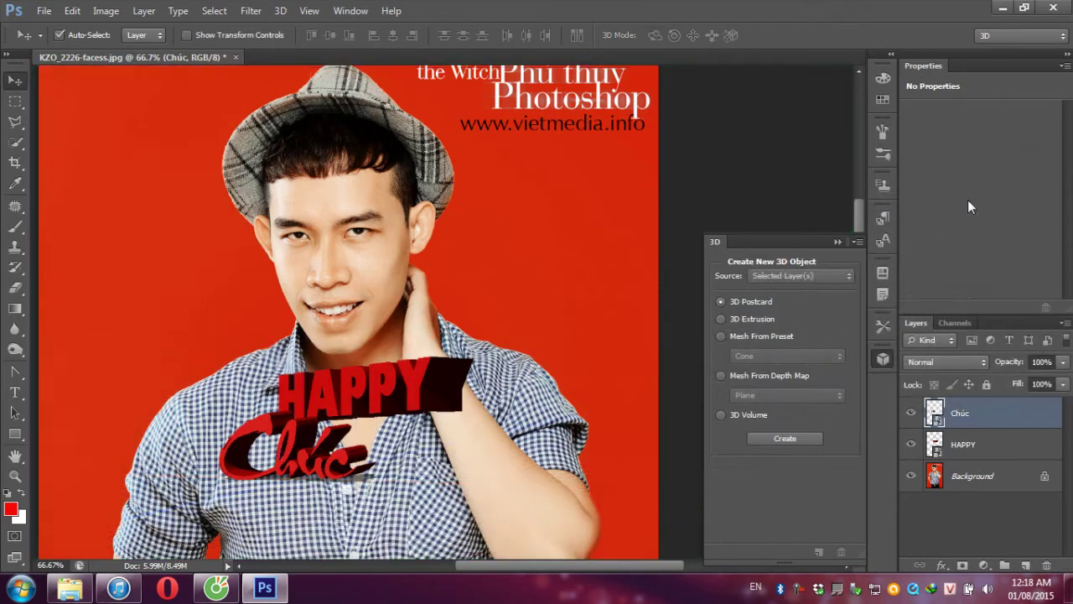
- Drag Chúc right and slightly down so it sits beneath HAPPY
{"action": "mouse_move", "coordinate": [309, 449]}
{"action": "left_mouse_down"}
{"action": "mouse_move", "coordinate": [373, 457]}
{"action": "mouse_move", "coordinate": [364, 442]}
{"action": "left_mouse_up"}
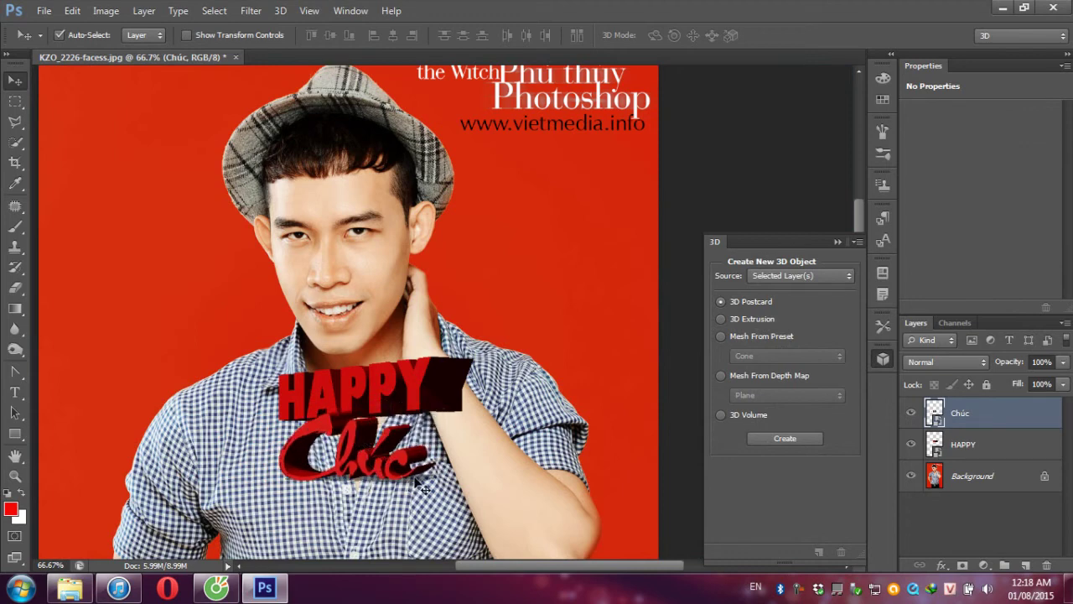